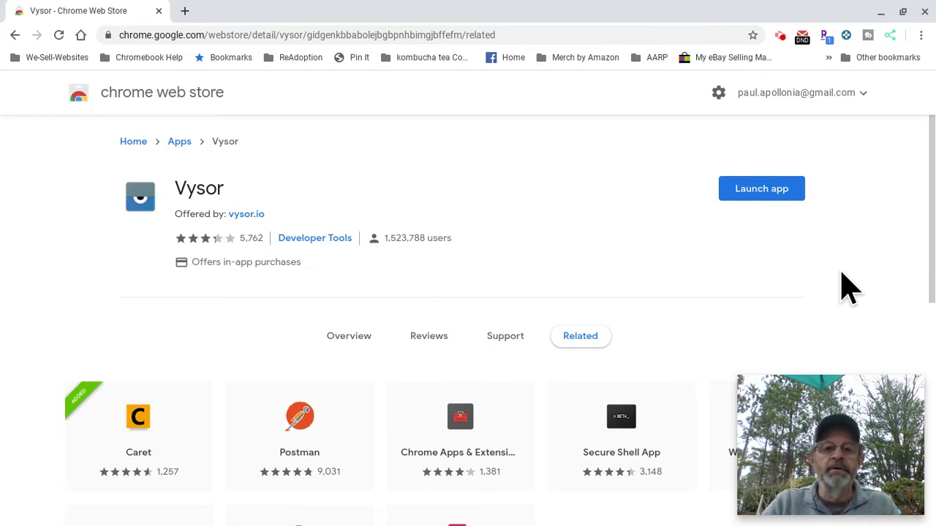
Launch Vysor and grant it access to the SAMSUNG_Android phone via Find Devices.
left_click(760, 190)
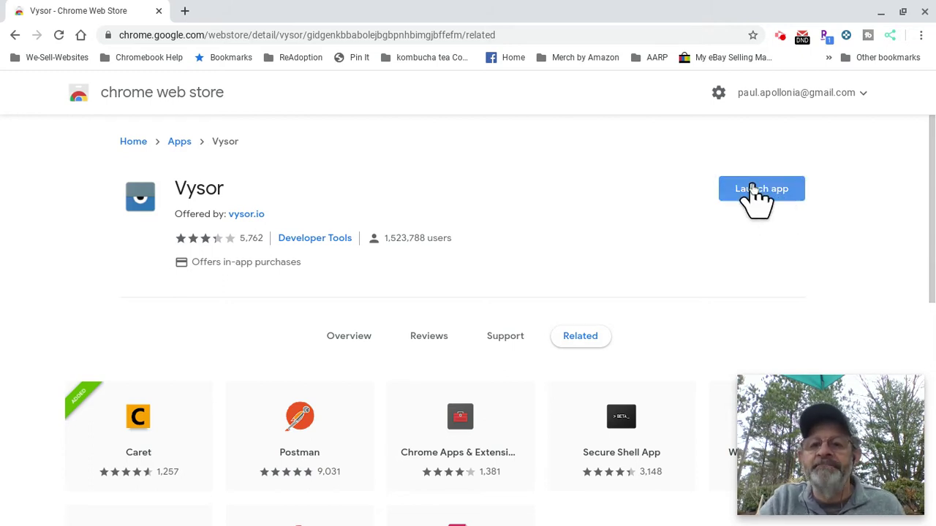
left_click(753, 191)
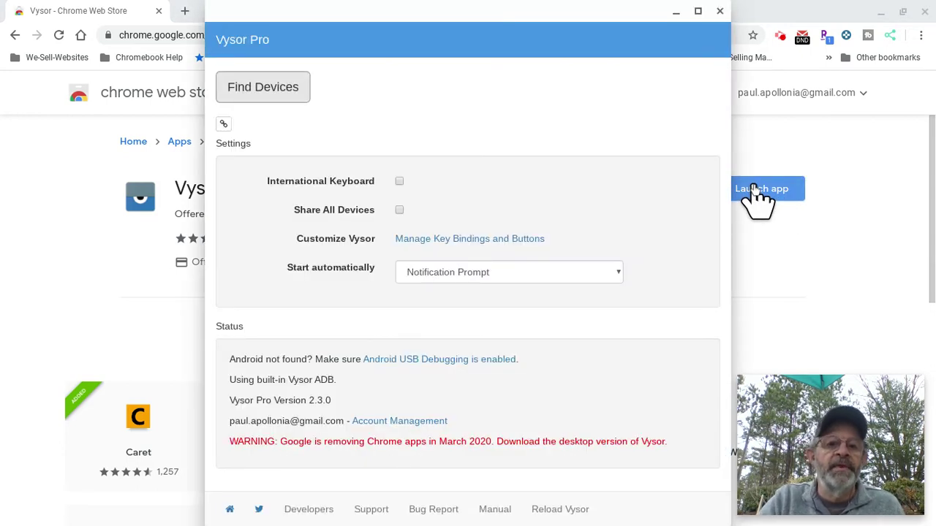
left_click(273, 98)
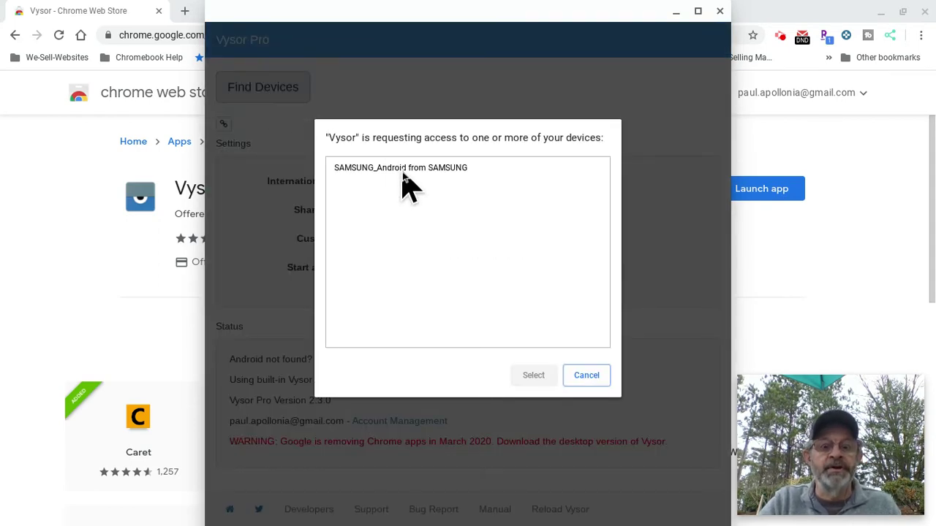
left_click(404, 174)
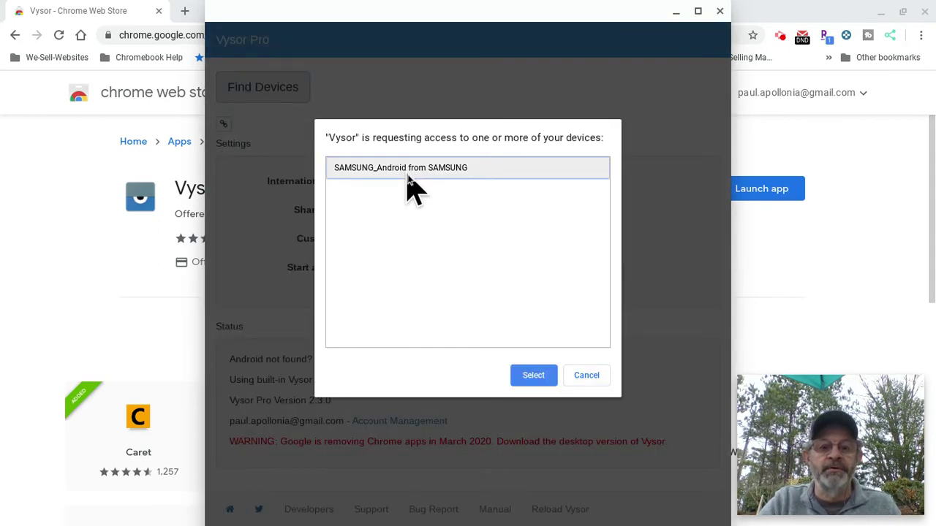
left_click(540, 385)
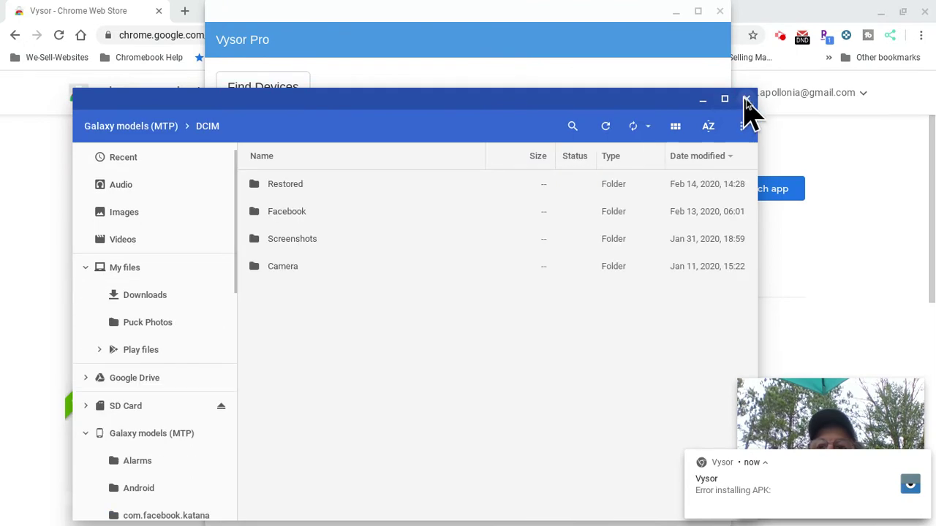
Close the Files window showing the phone's Galaxy DCIM folder.
left_click(746, 99)
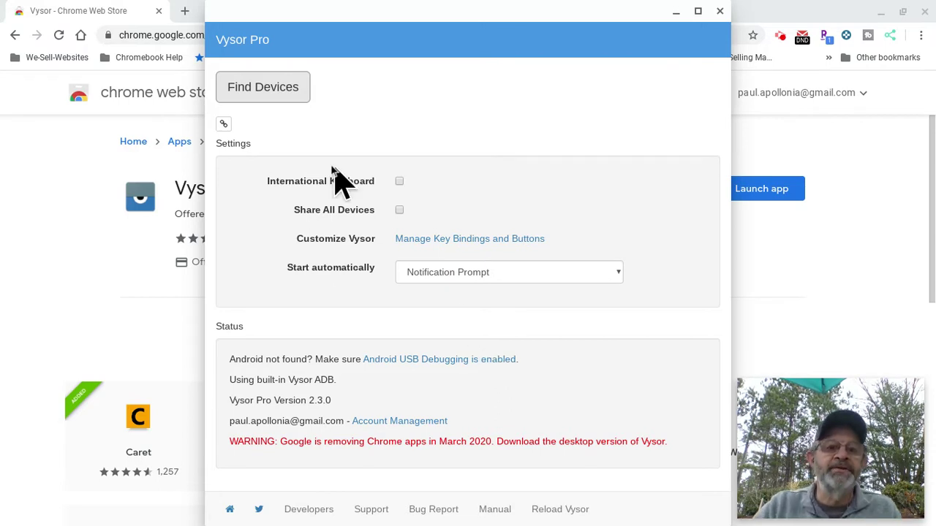
Select SAMSUNG_Android again in Find Devices so the SM-G975U screen is mirrored.
left_click(245, 90)
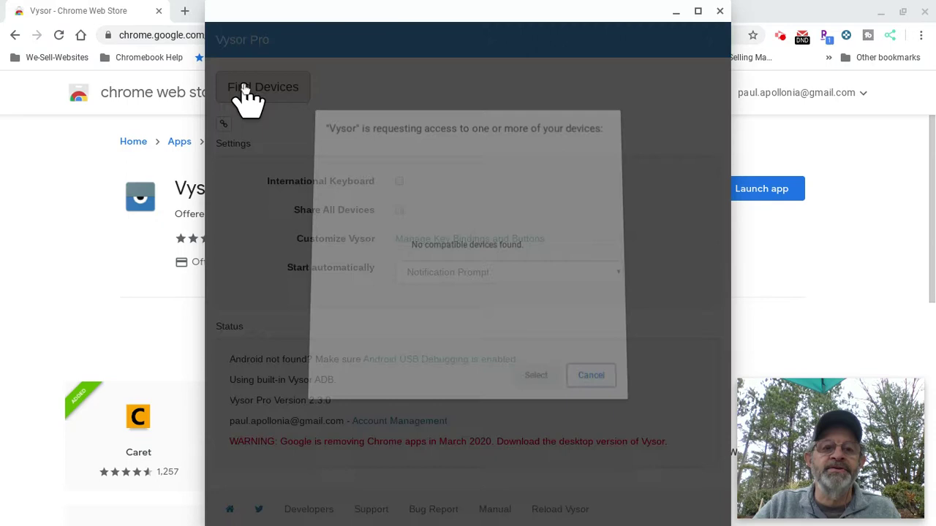
left_click(437, 170)
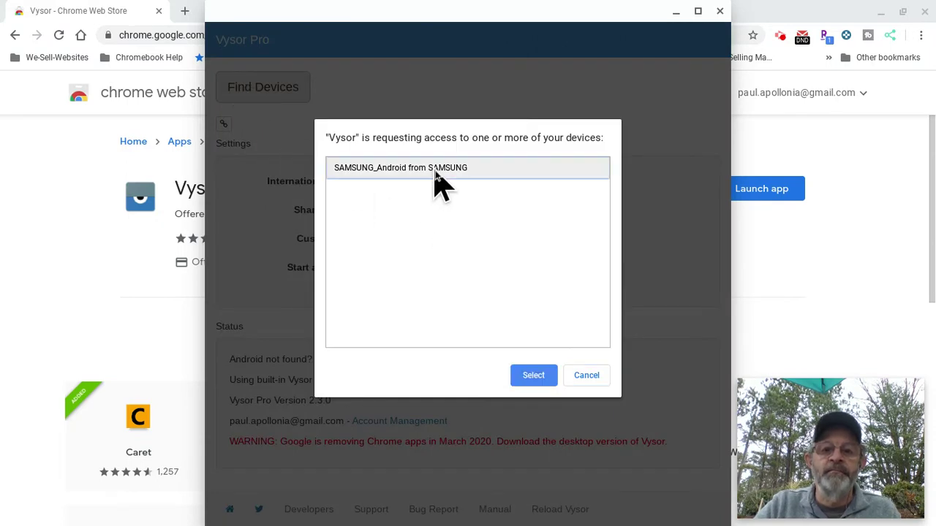
left_click(545, 376)
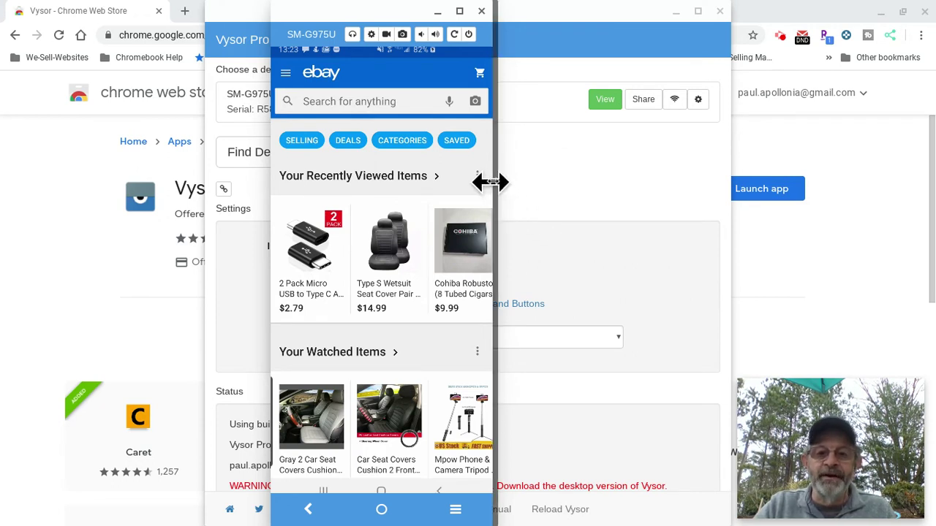
Widen the mirror, leave Amazon Seller for the phone home screen, then close the mirror window.
left_click_drag(490, 184, 581, 200)
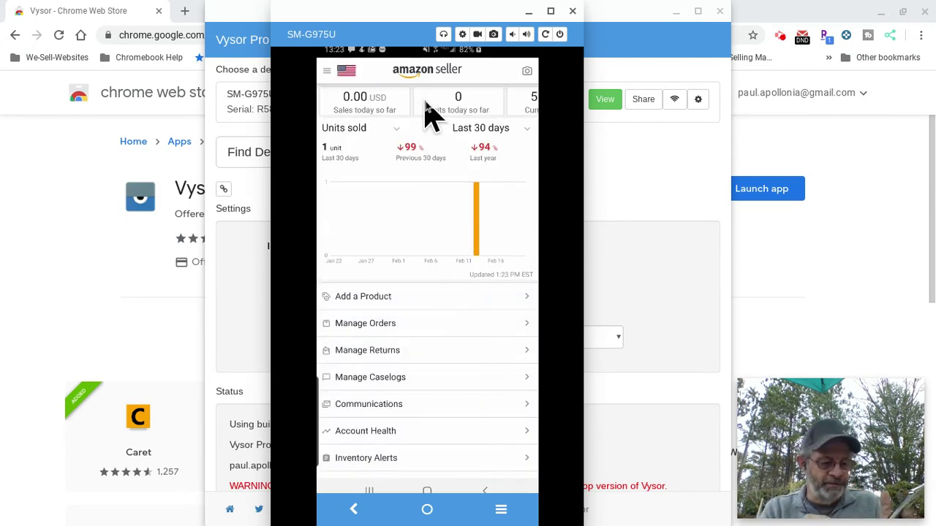
right_click(432, 116)
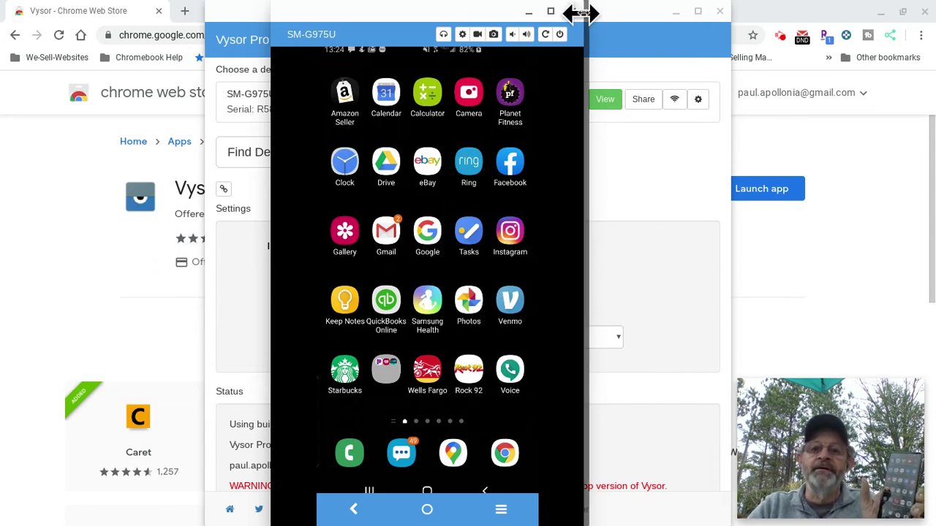
left_click_drag(581, 12, 585, 12)
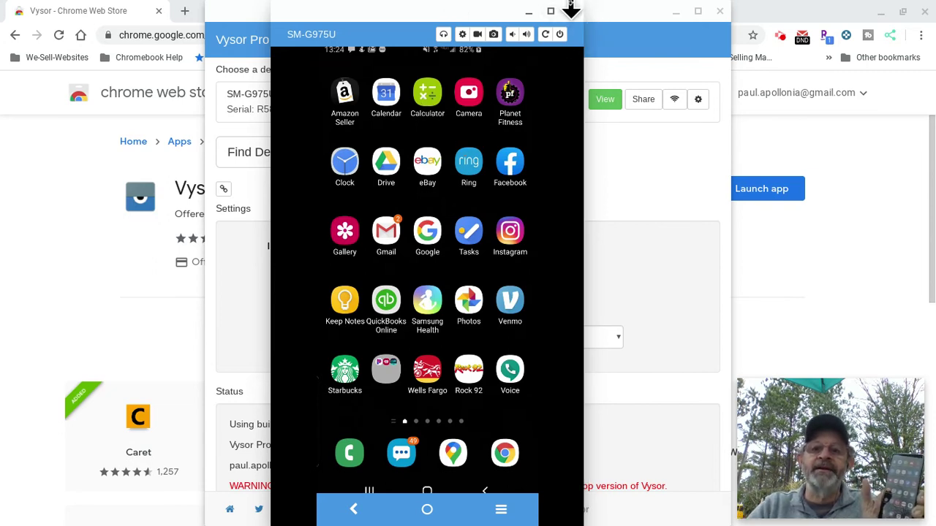
left_click(571, 10)
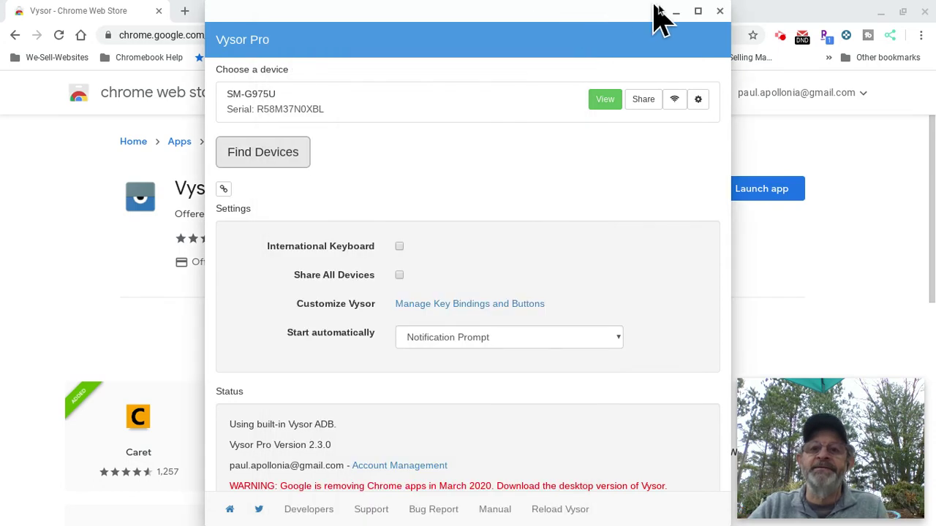
left_click(719, 11)
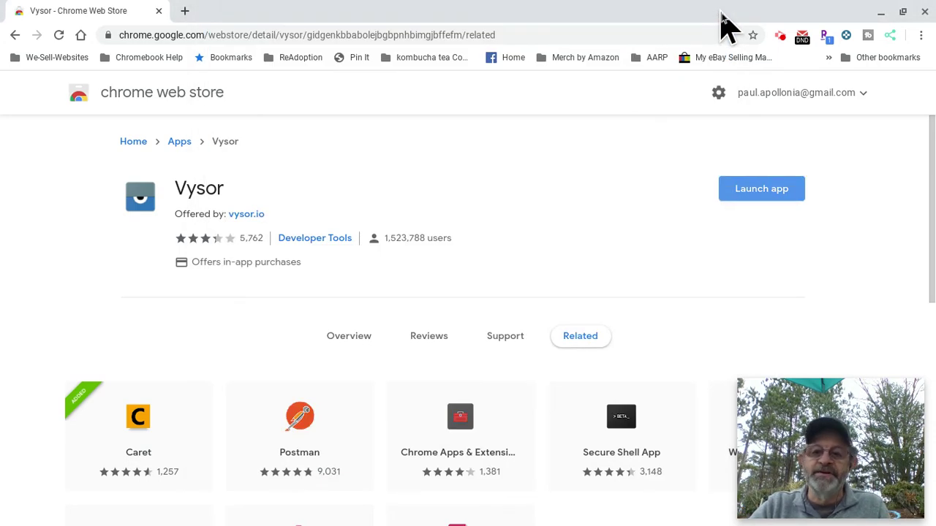